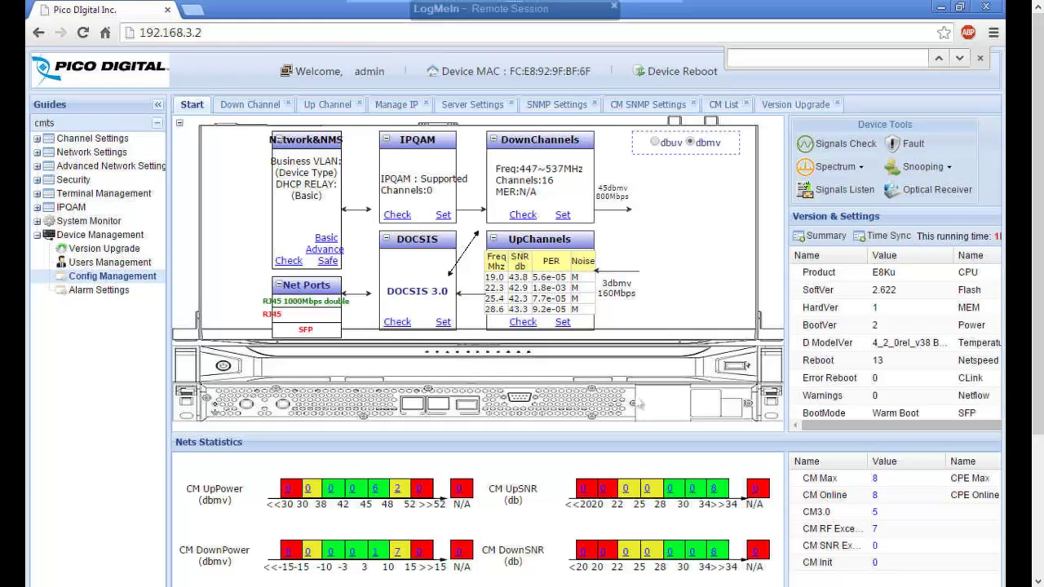
- Review the downstream channels, then the upstream table of 4 enabled ATDMA channels (19 M–28.6 M)
left_click(247, 106)
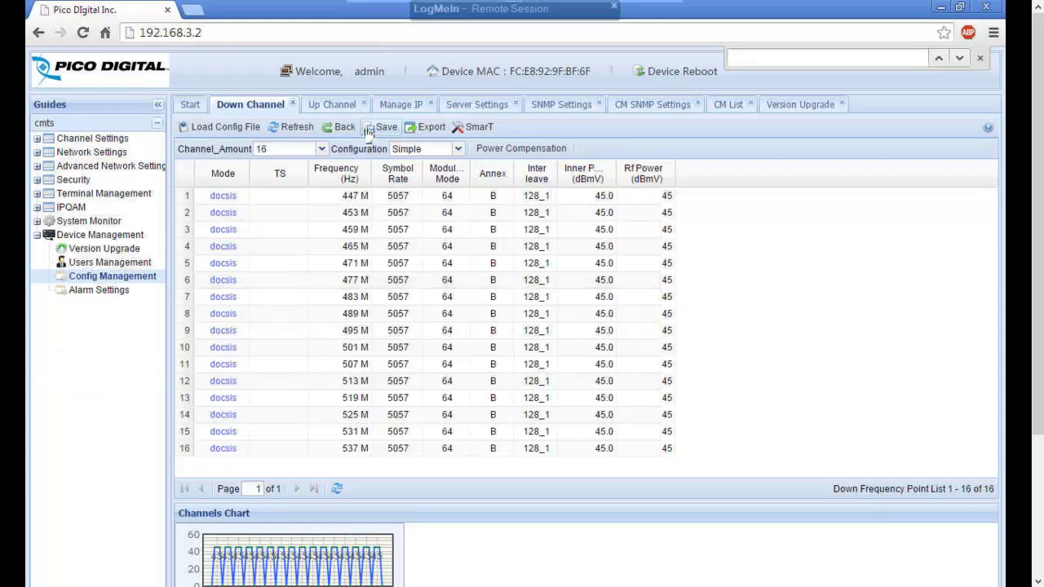
left_click(335, 110)
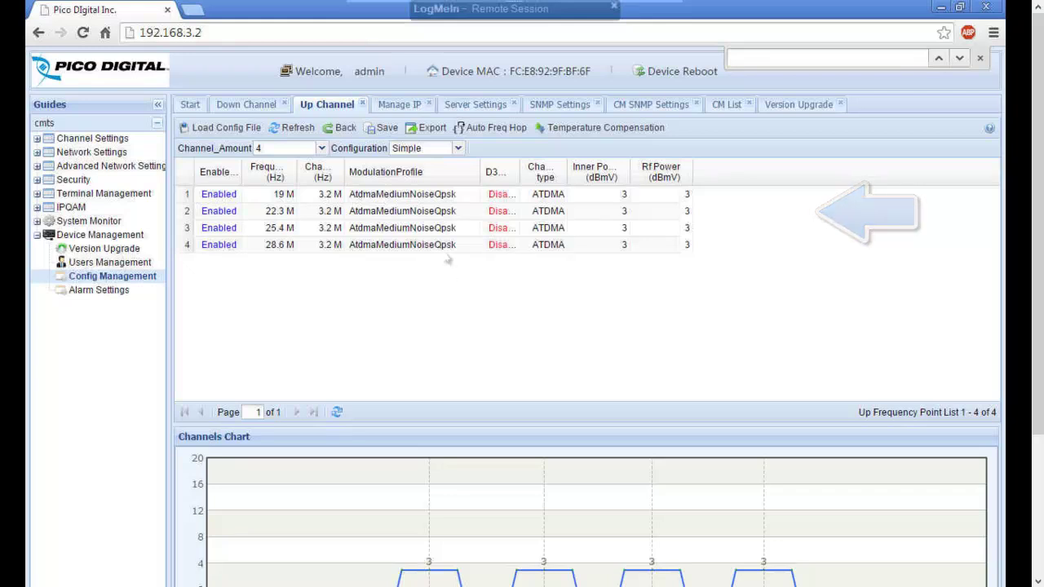
- Check management IP 192.168.3.2 (gateway 192.168.3.1), then time sync and log server at 192.168.3.3, GMT-5
left_click(407, 110)
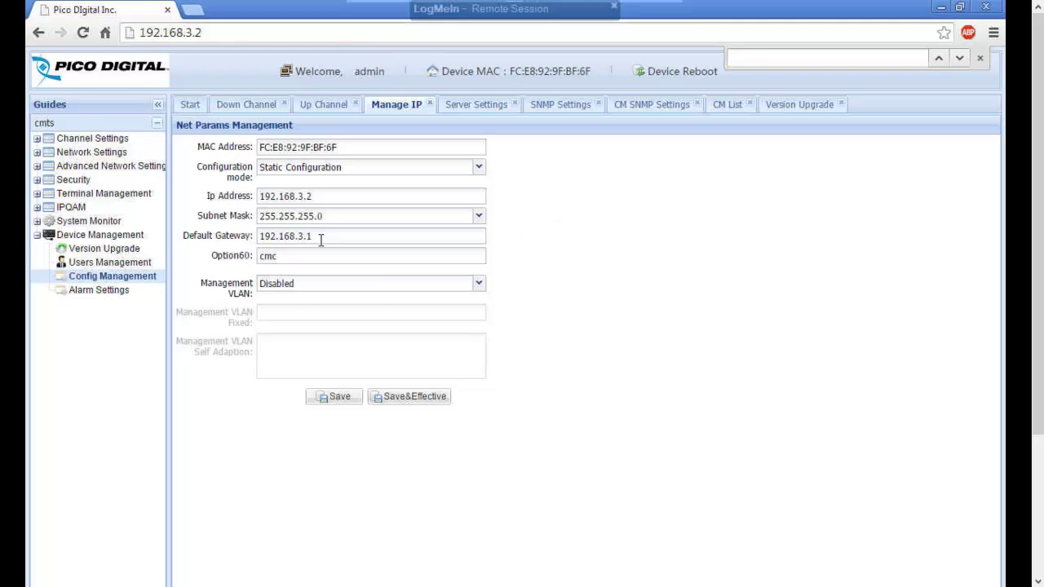
left_click(487, 110)
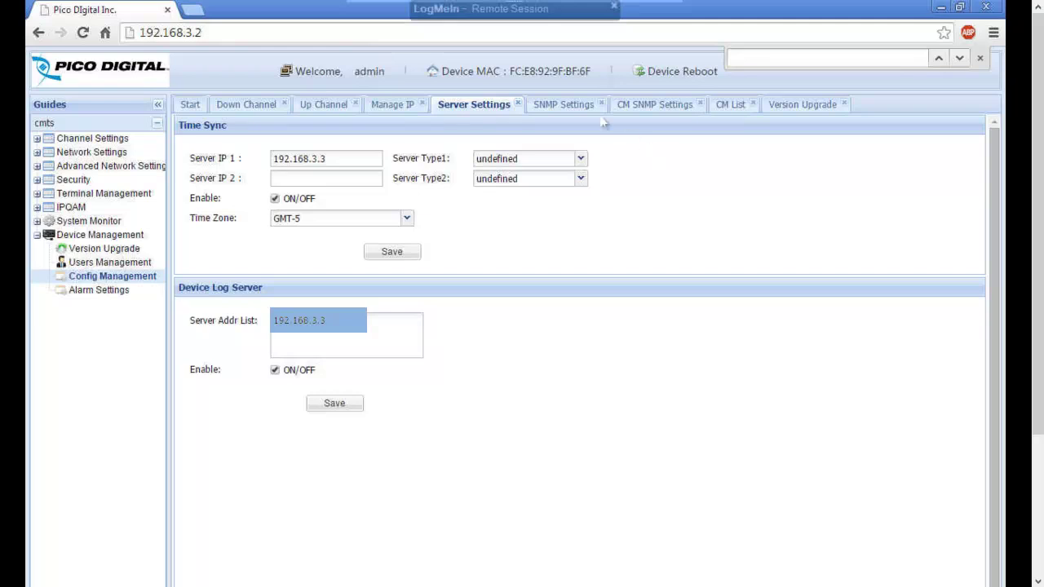
- Review the SNMP and CM SNMP settings, then list the 8 online modems at 192.168.3.10–192.168.3.17
left_click(573, 113)
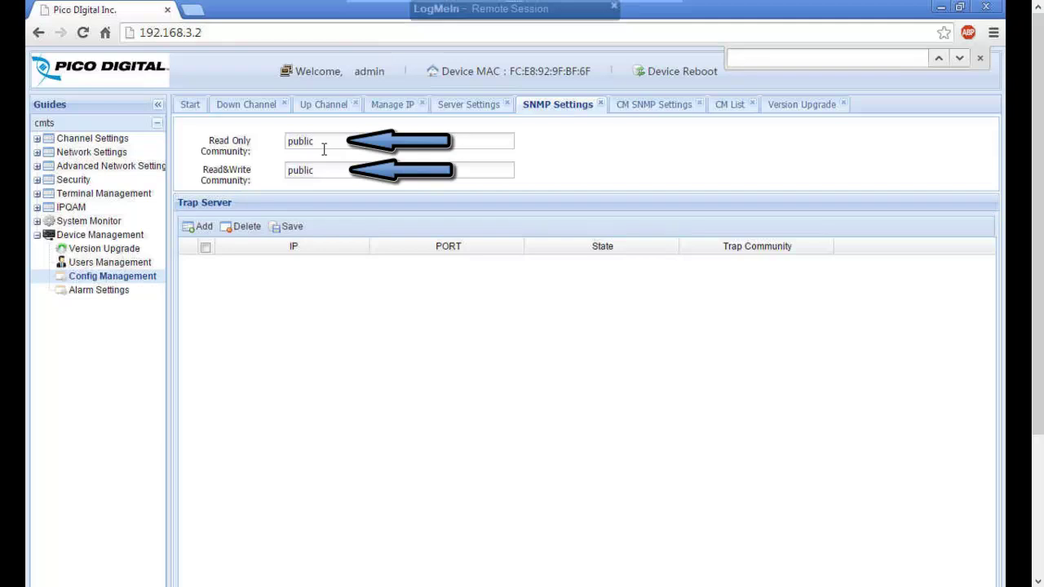
left_click(666, 111)
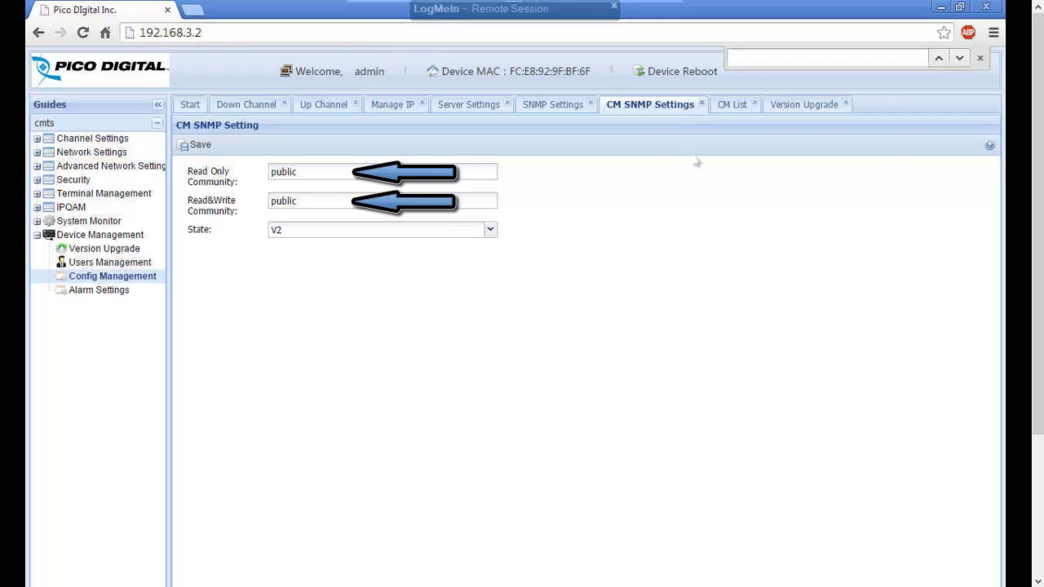
left_click(730, 106)
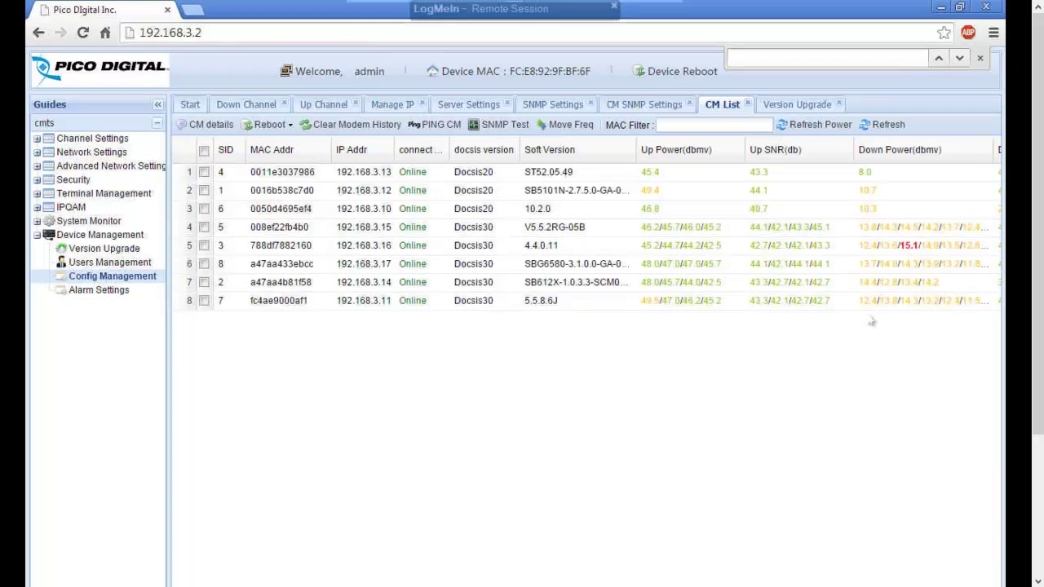
- Show the Version Upgrade page with system version CMC2.622
left_click(803, 106)
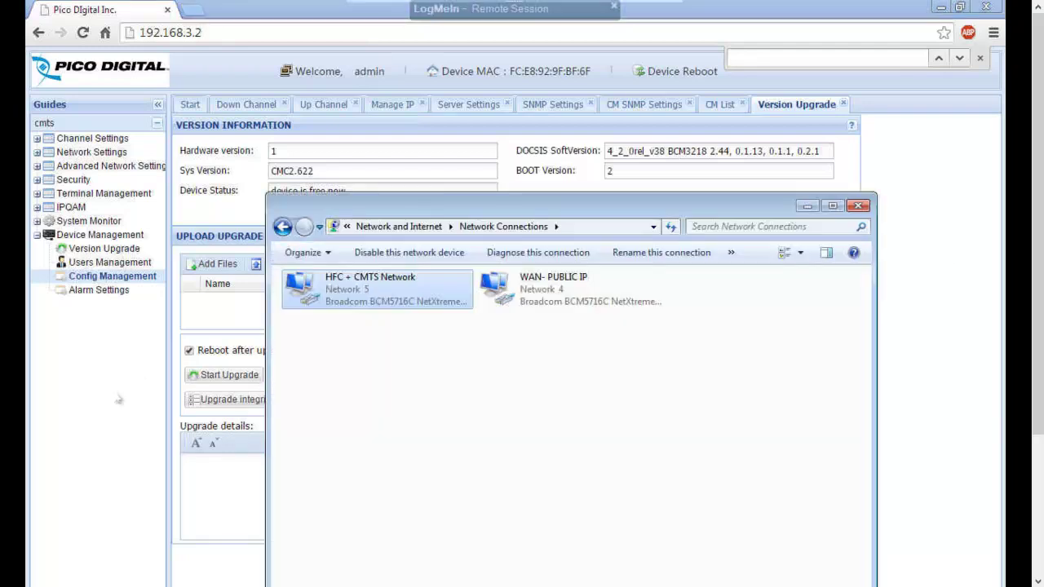
- Switch to DOXcontrol CORE and browse its 8 active modem clients, from the SB6121 to the CDA3
key("alt+Tab")
key("alt+Tab")
key("alt+Tab")
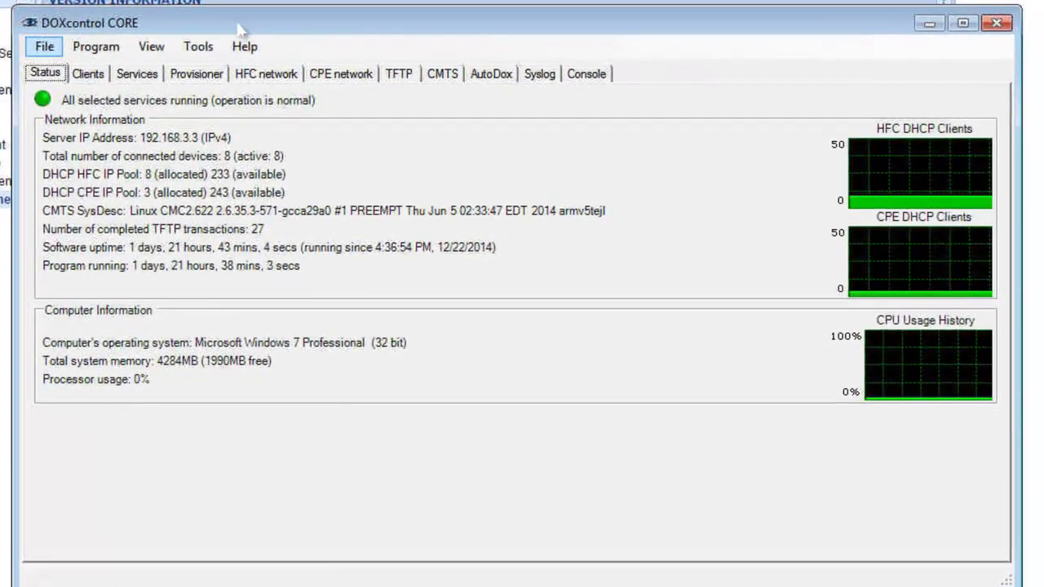
left_click(86, 75)
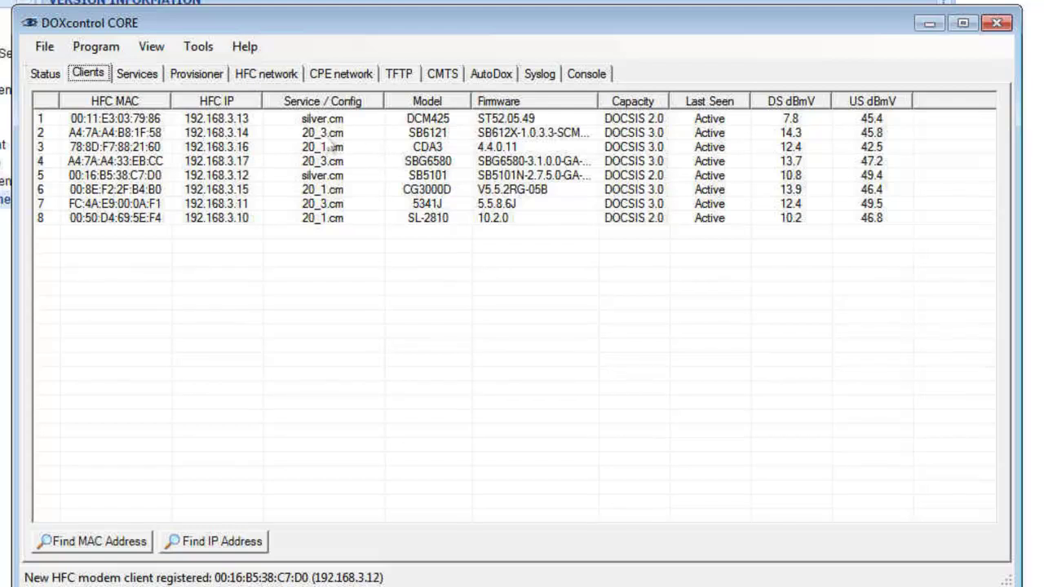
left_click(334, 134)
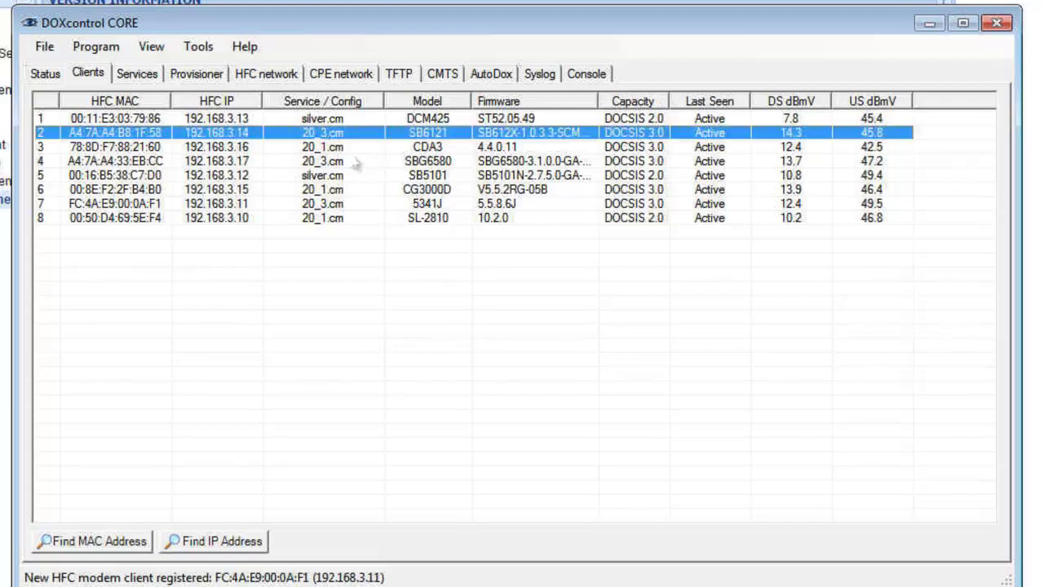
key("Down")
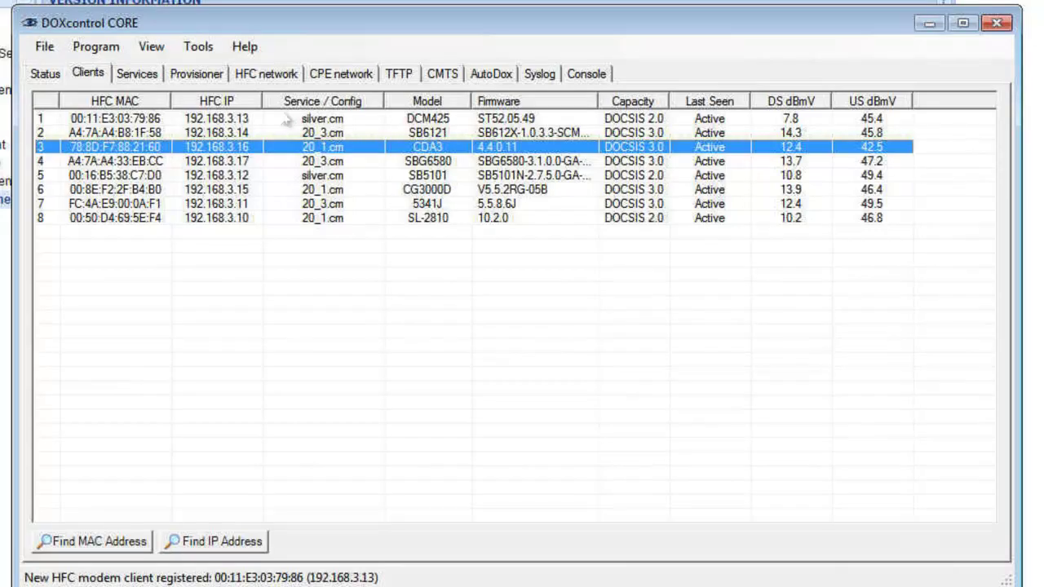
- Open the CORE DHCP settings and view HFC Scope1, 192.168.3.10–192.168.3.250 with gateway 192.168.3.1
left_click(96, 47)
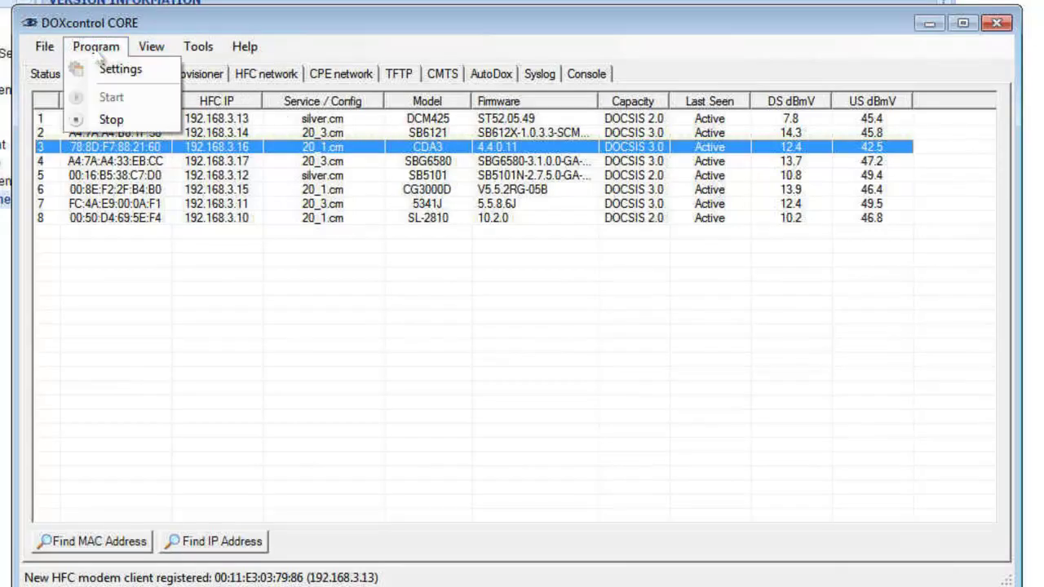
left_click(106, 69)
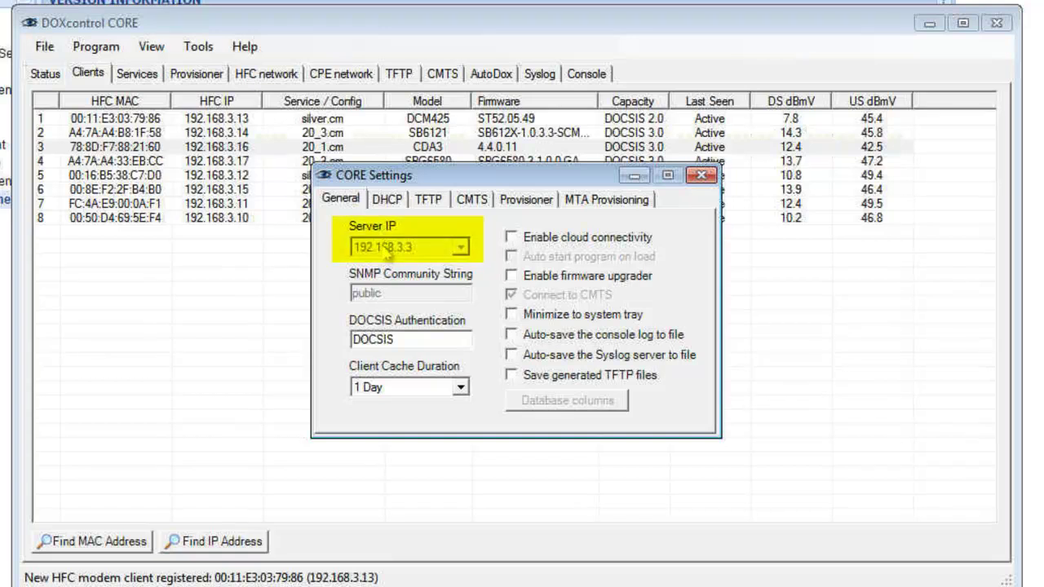
left_click(387, 201)
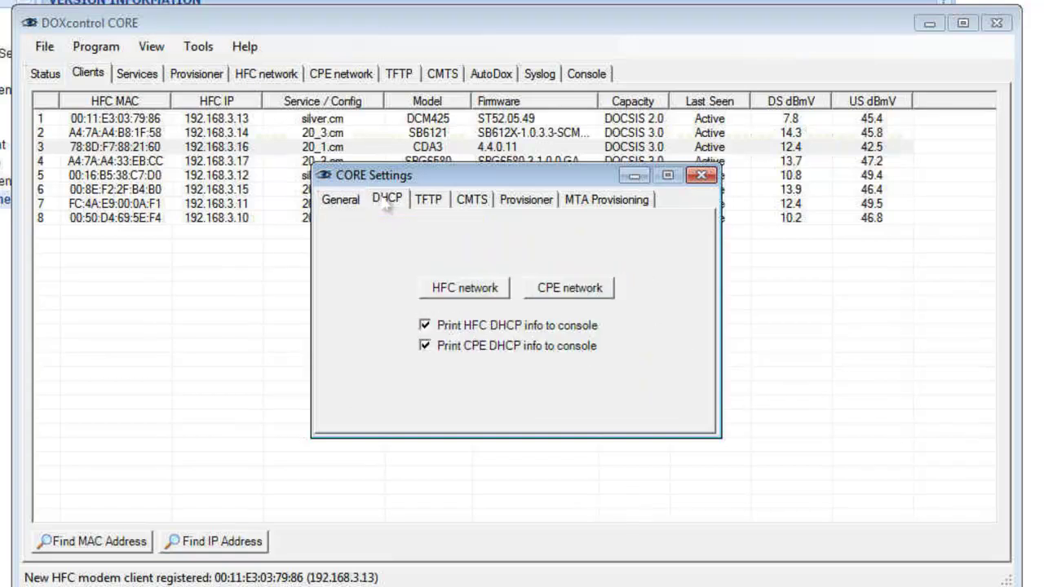
left_click(462, 292)
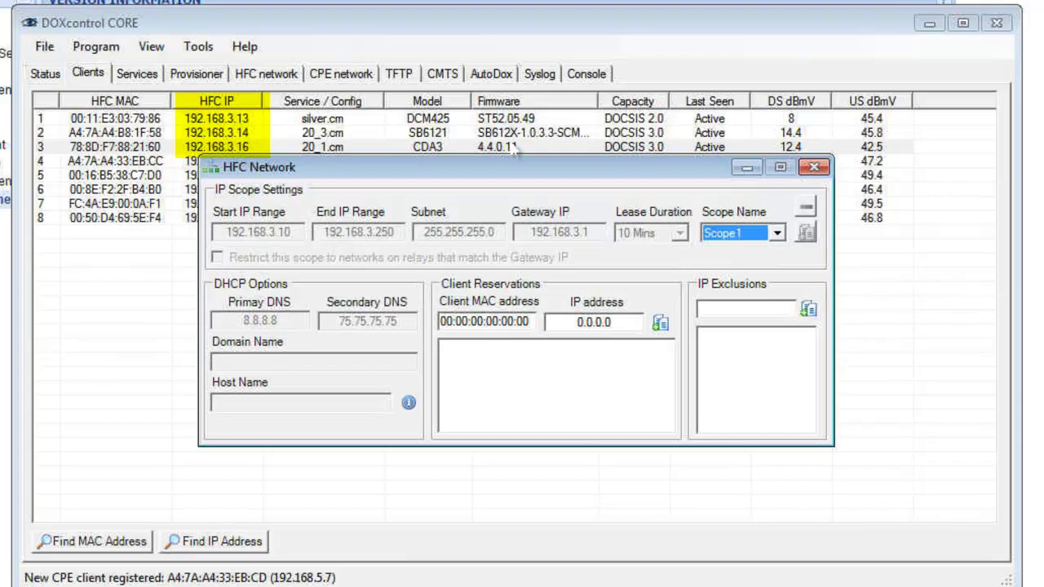
- Close the HFC scope and inspect the CPE network DHCP scope settings
left_click(813, 168)
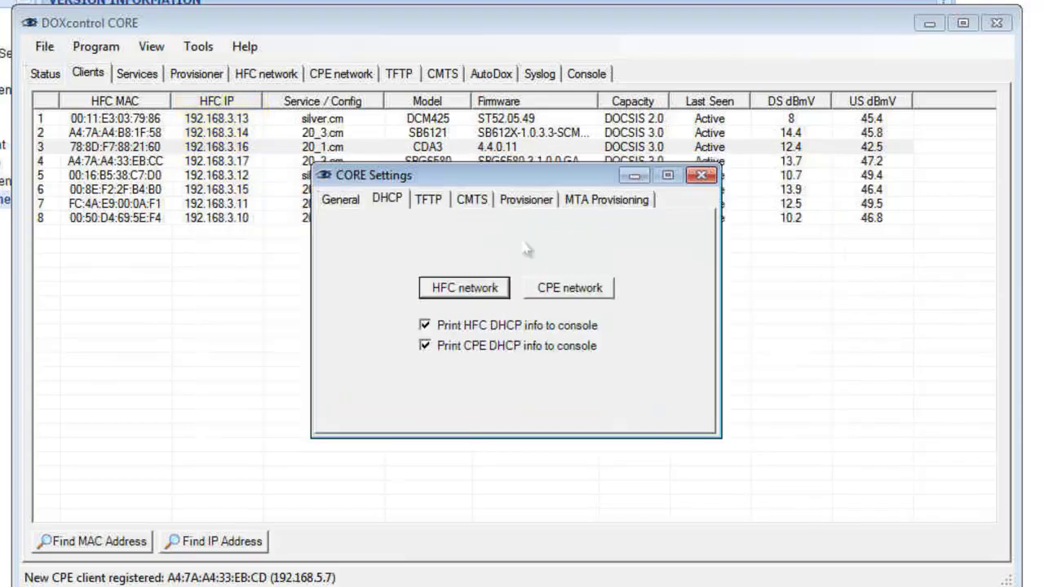
left_click(552, 297)
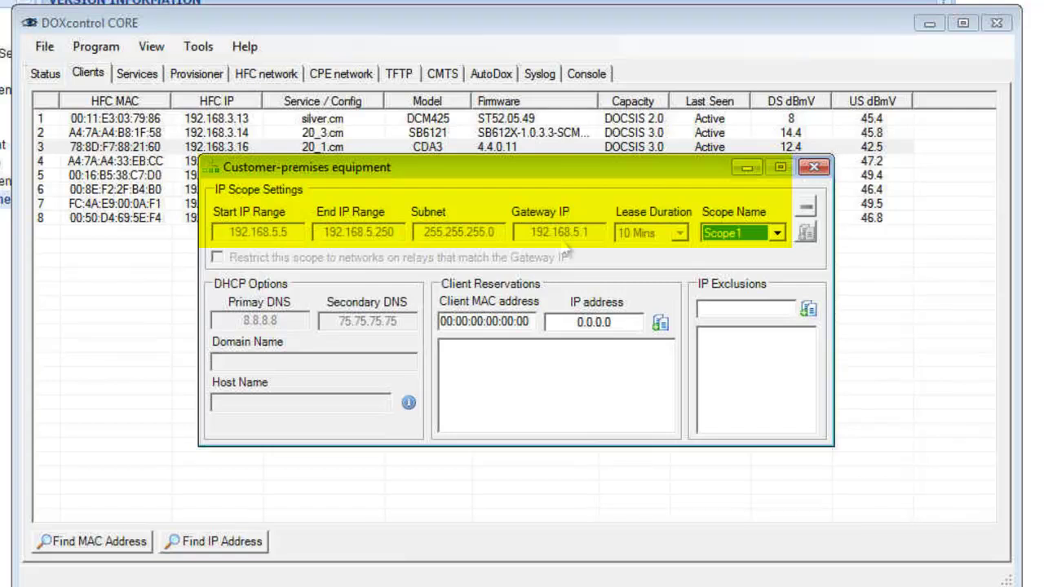
left_click(820, 171)
- Review the CMTS connection and default provisioning settings, then close CORE Settings
left_click(474, 201)
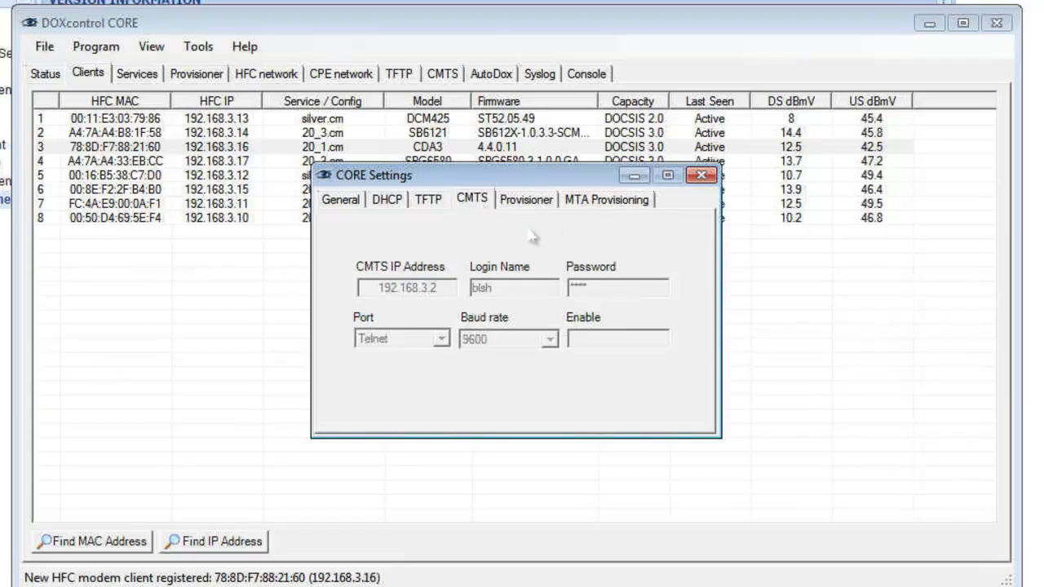
left_click(529, 200)
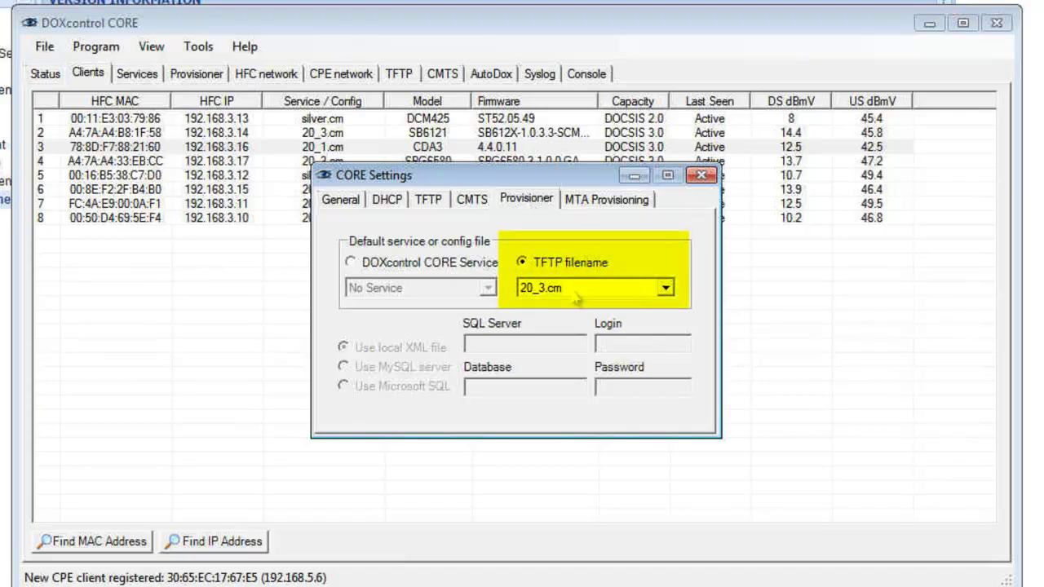
left_click(701, 176)
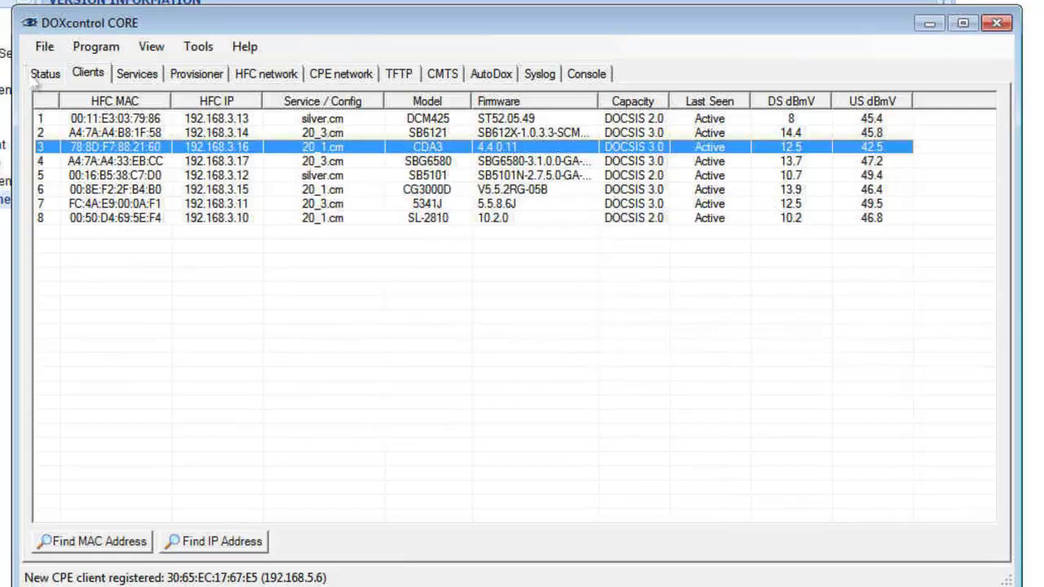
left_click(266, 80)
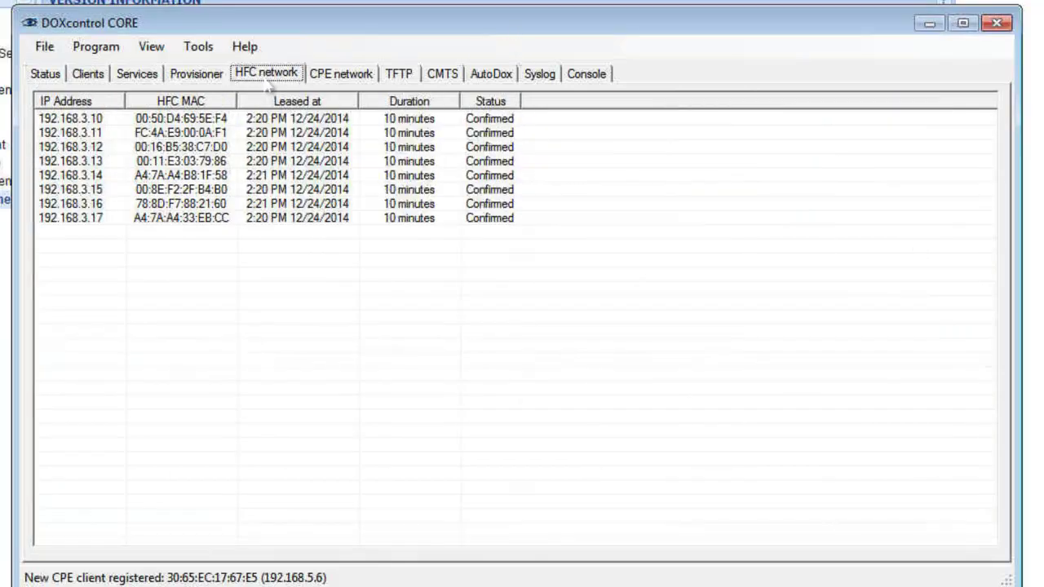
left_click(335, 81)
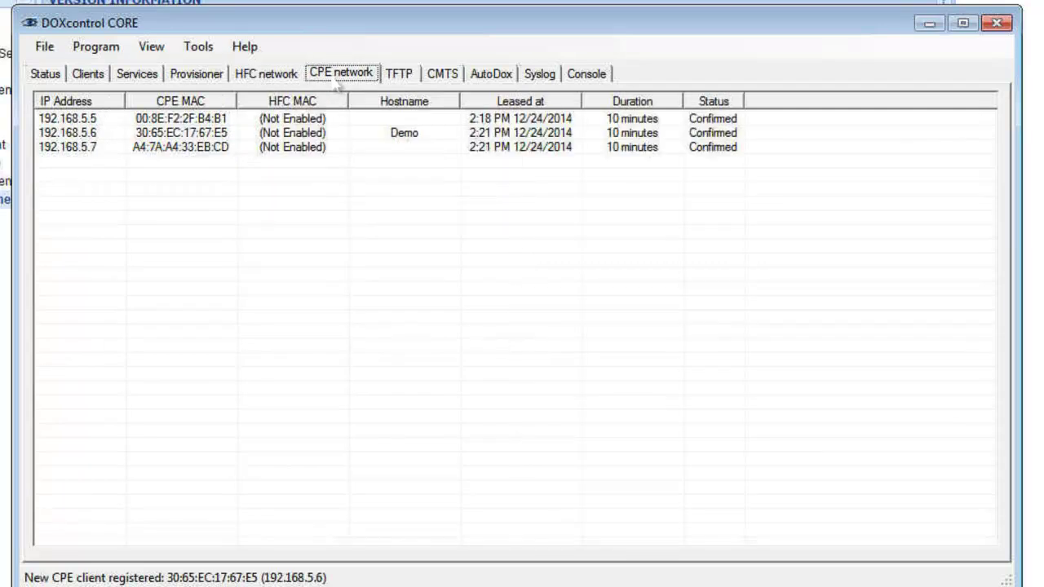
left_click(414, 74)
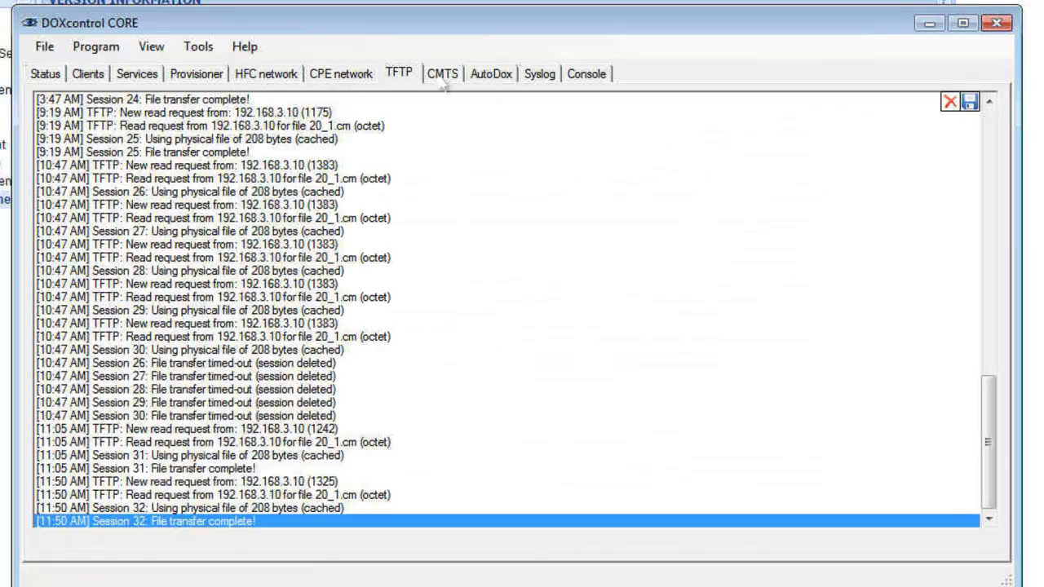
left_click(442, 81)
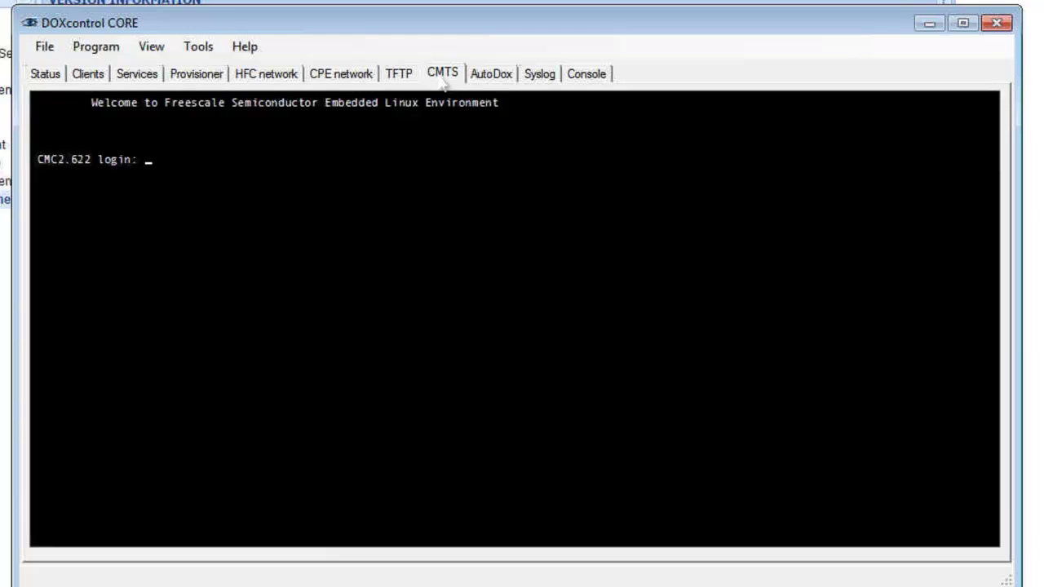
left_click(502, 82)
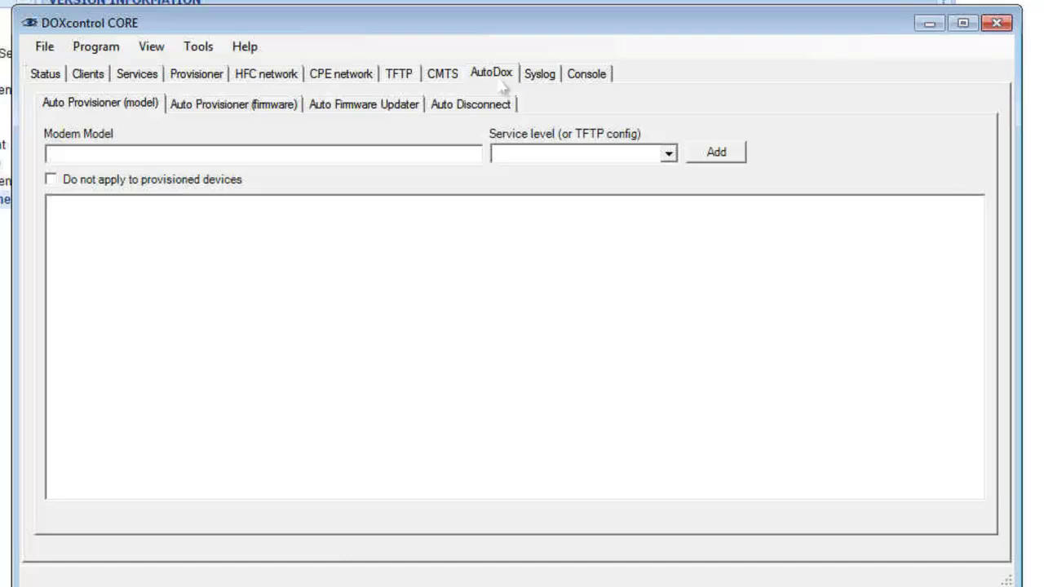
left_click(542, 85)
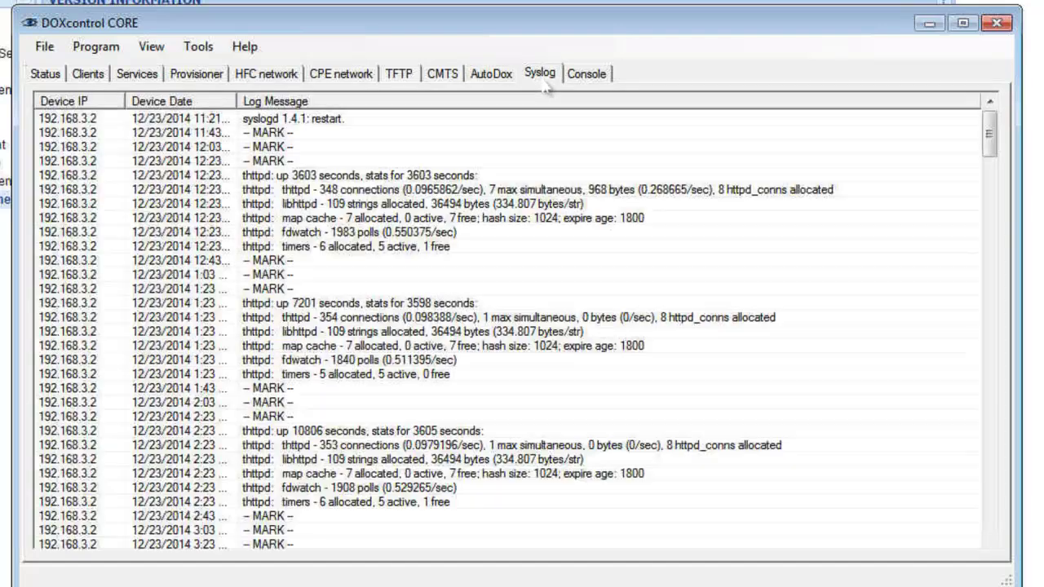
left_click(598, 83)
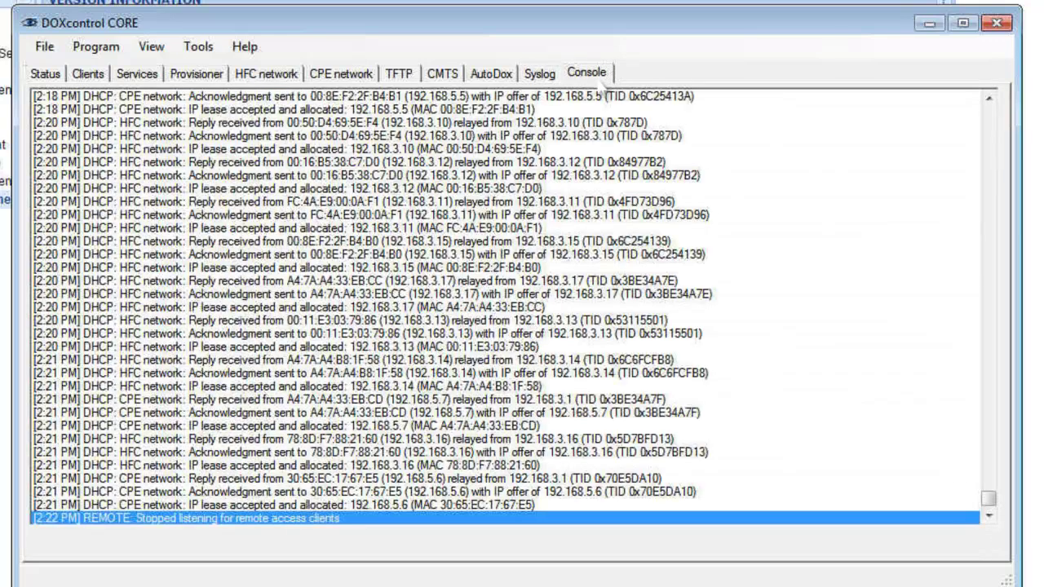
left_click(85, 78)
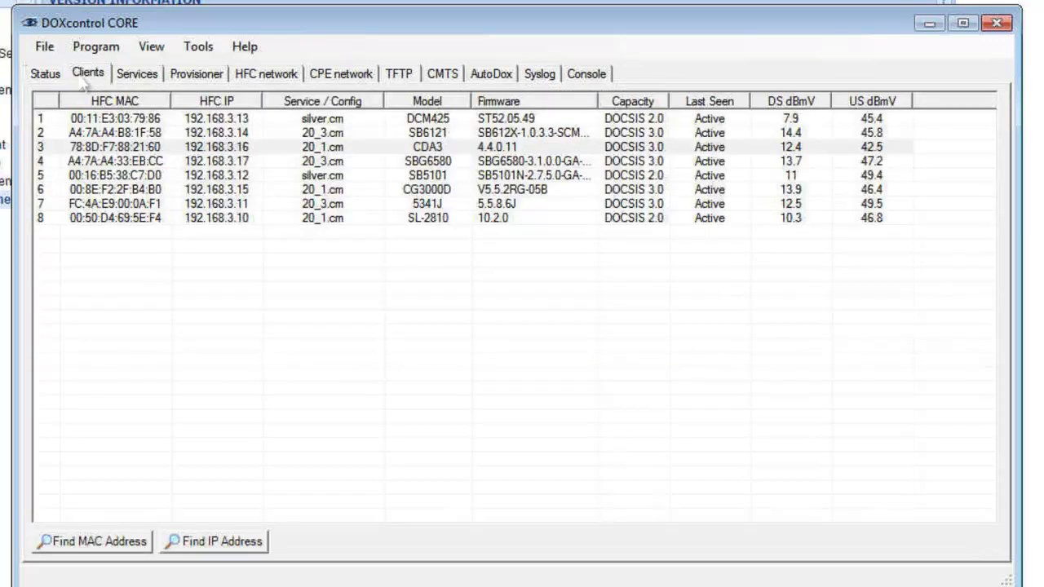